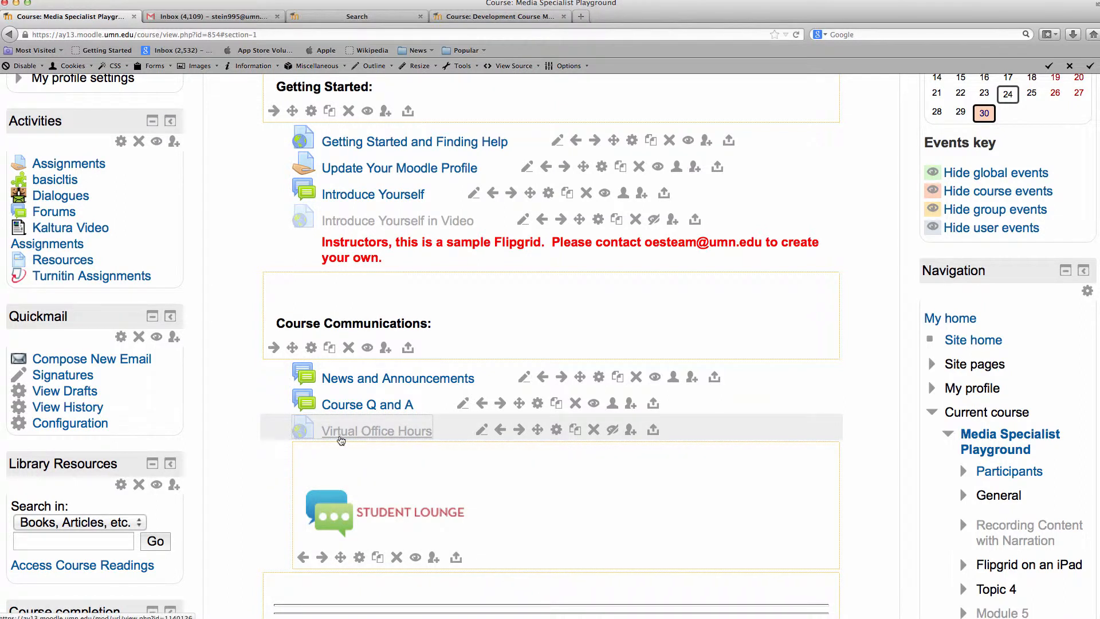
left_click(388, 434)
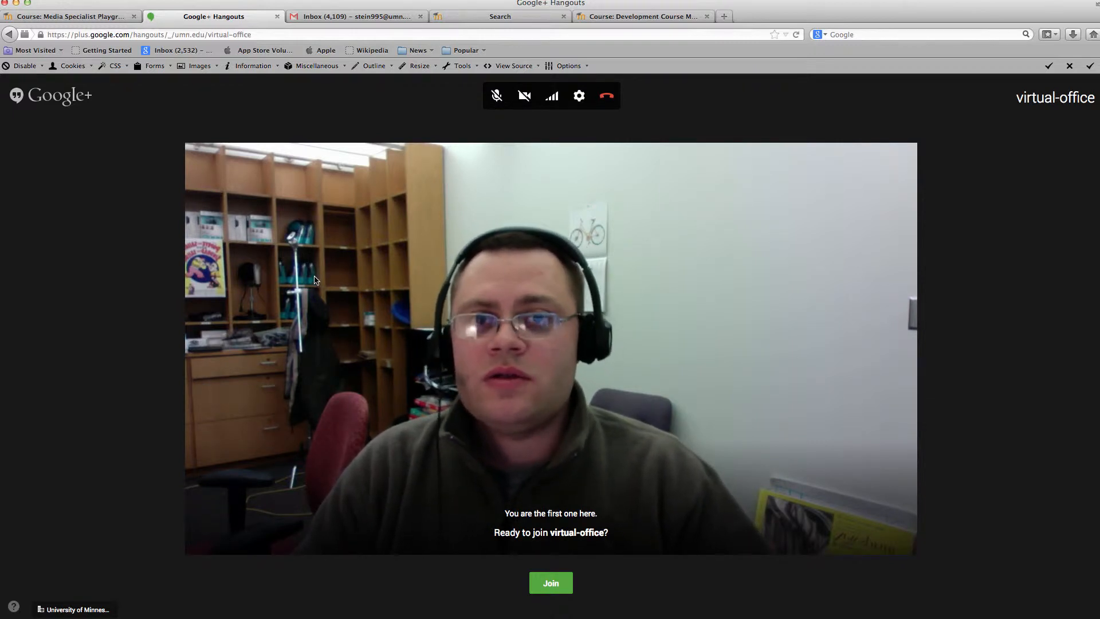
left_click(278, 18)
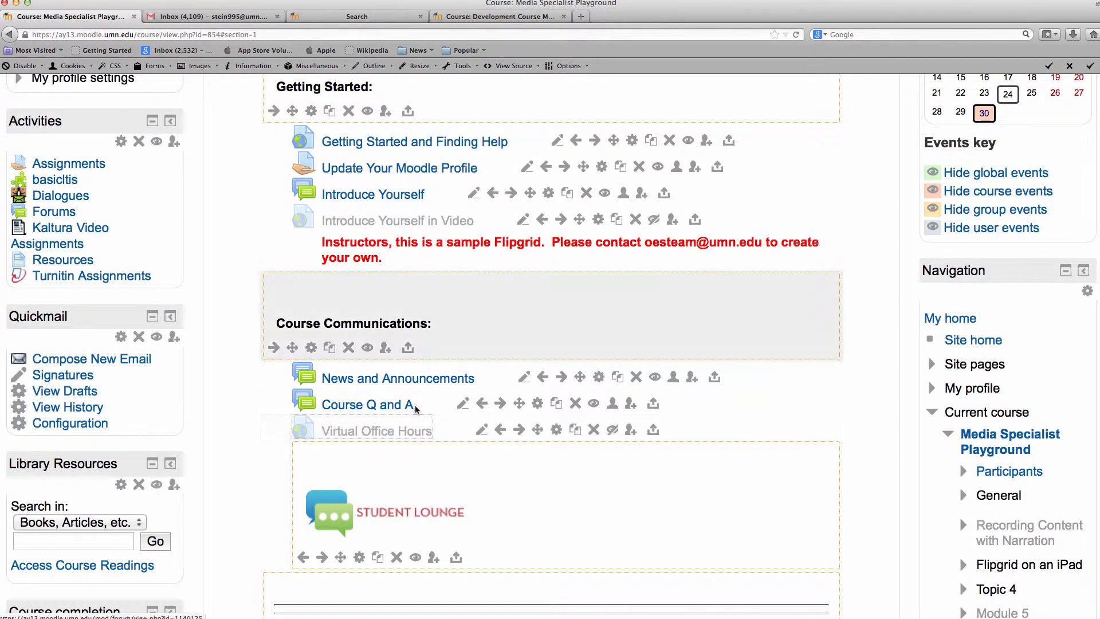
Open calendar.umn.edu in a new Firefox tab
left_click(580, 16)
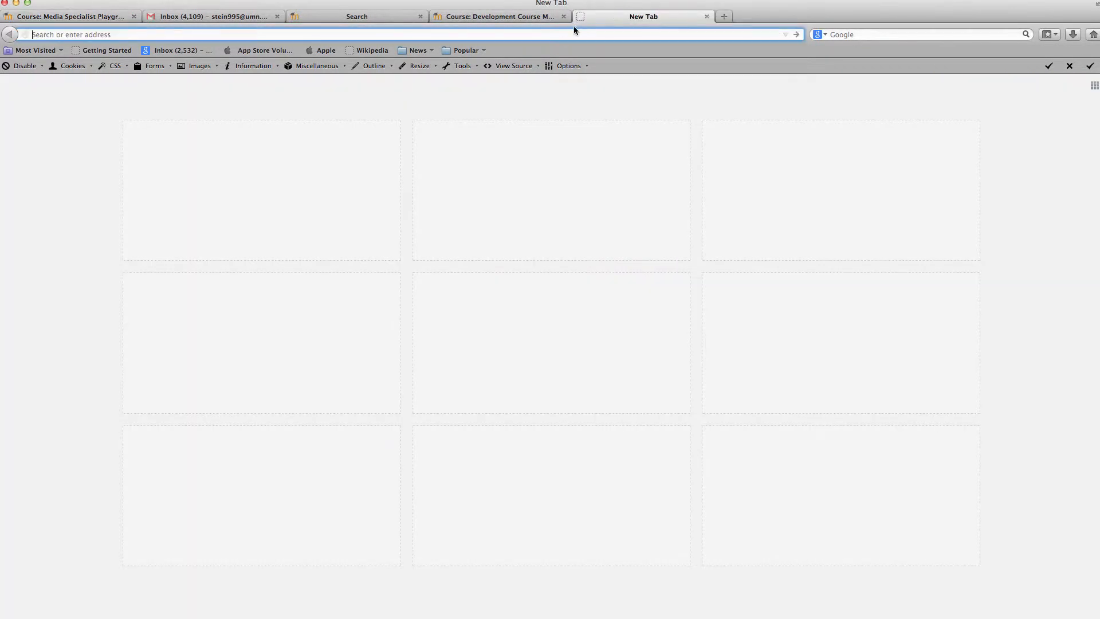
type("calendar.umn.edu/")
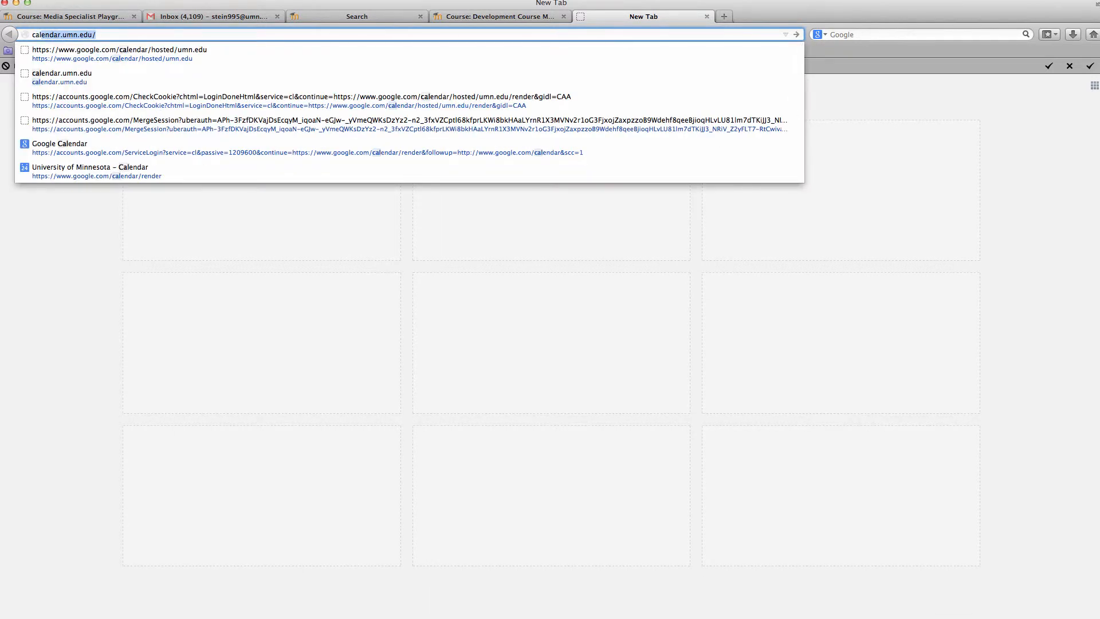
key("Return")
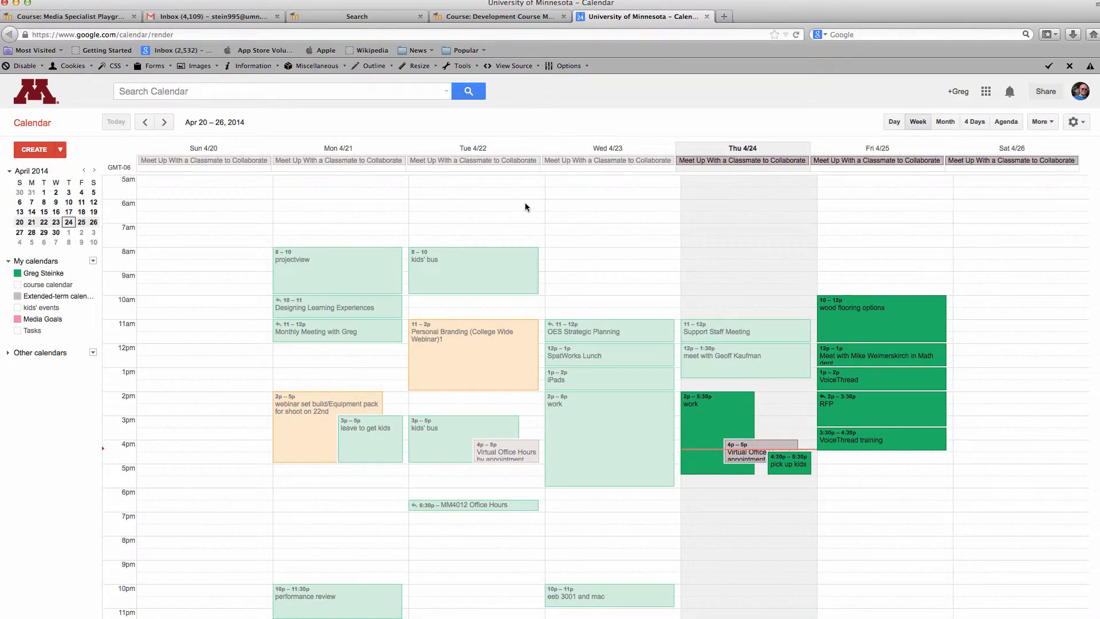
scroll(506, 358, "down", 1)
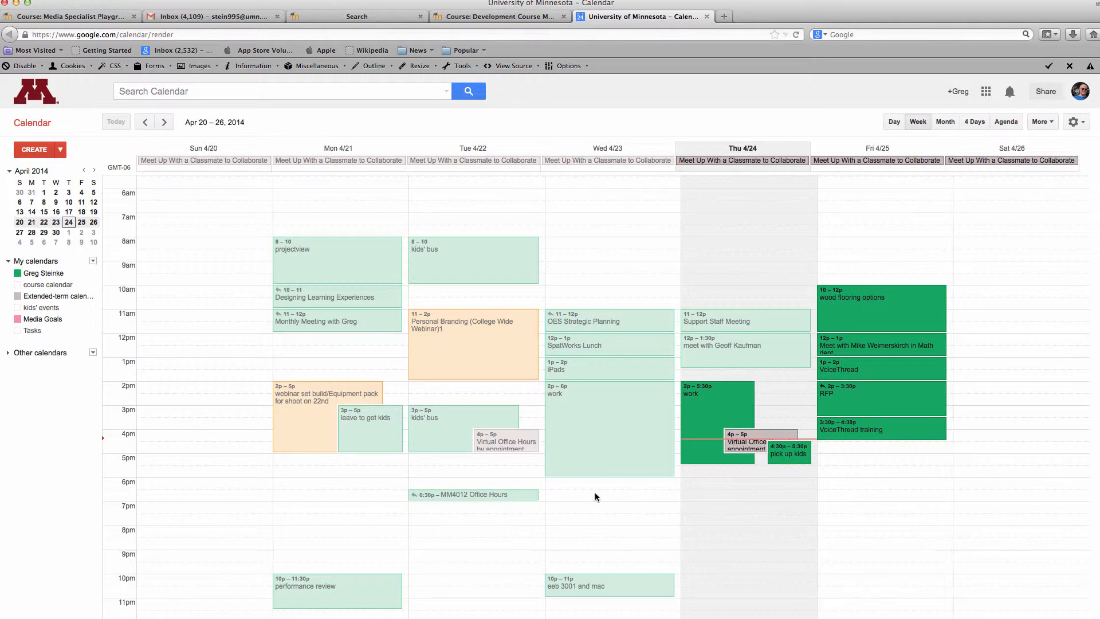
scroll(595, 496, "up", 1)
scroll(594, 496, "down", 1)
Create a 'Virtual Office Hours' event on Wednesday April 23, 6–7pm and open its full details
left_click(555, 484)
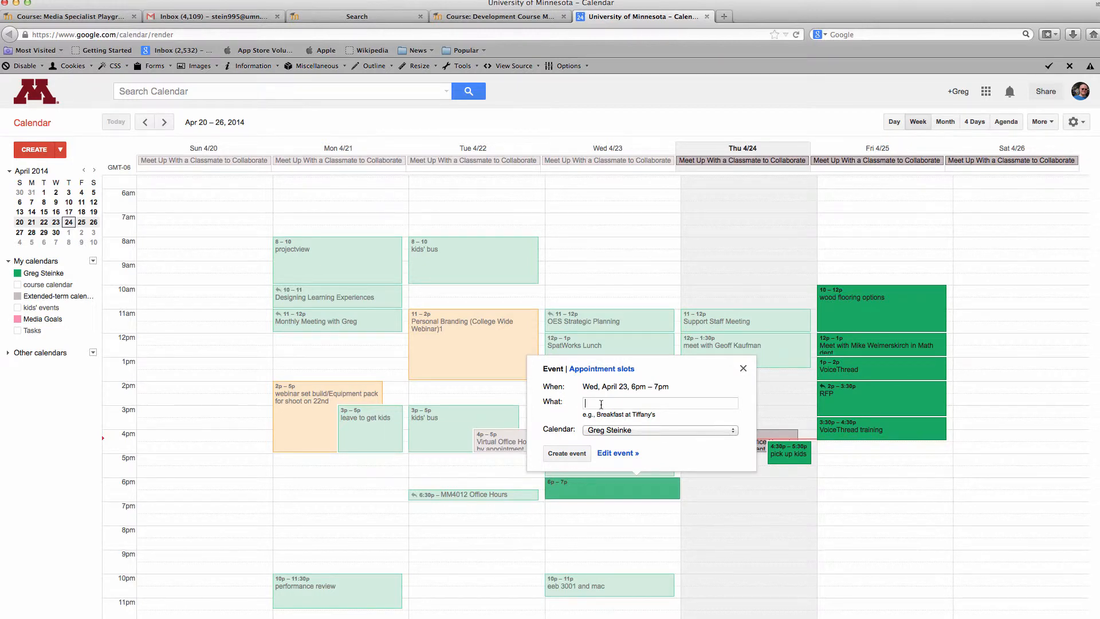
type("Virtual Office Hours")
left_click(625, 454)
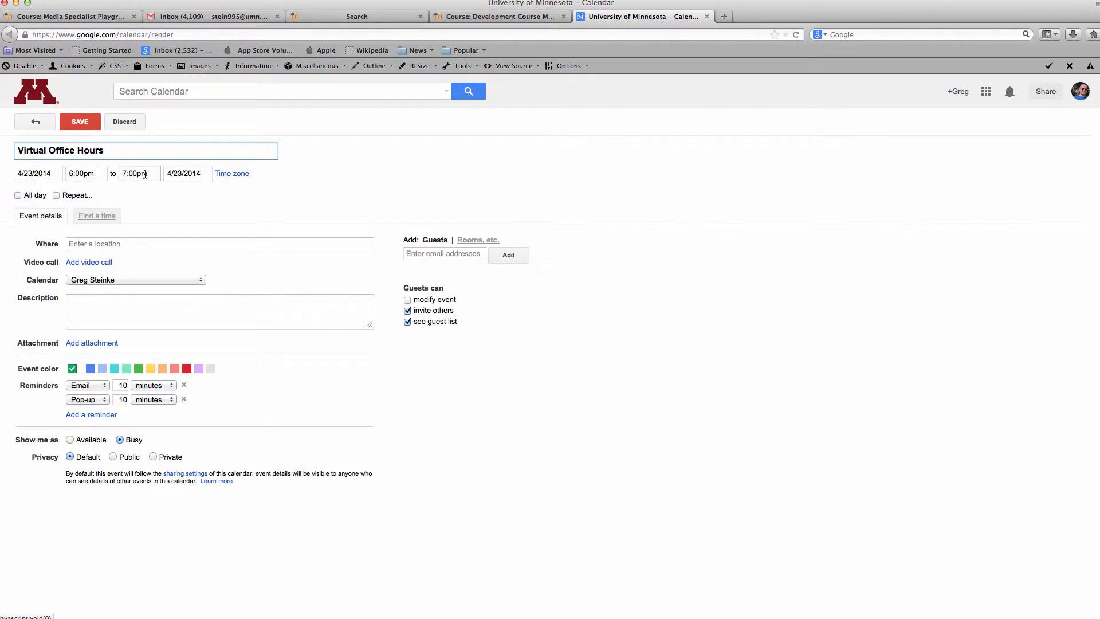
Add a video call to the Virtual Office Hours event
left_click(93, 243)
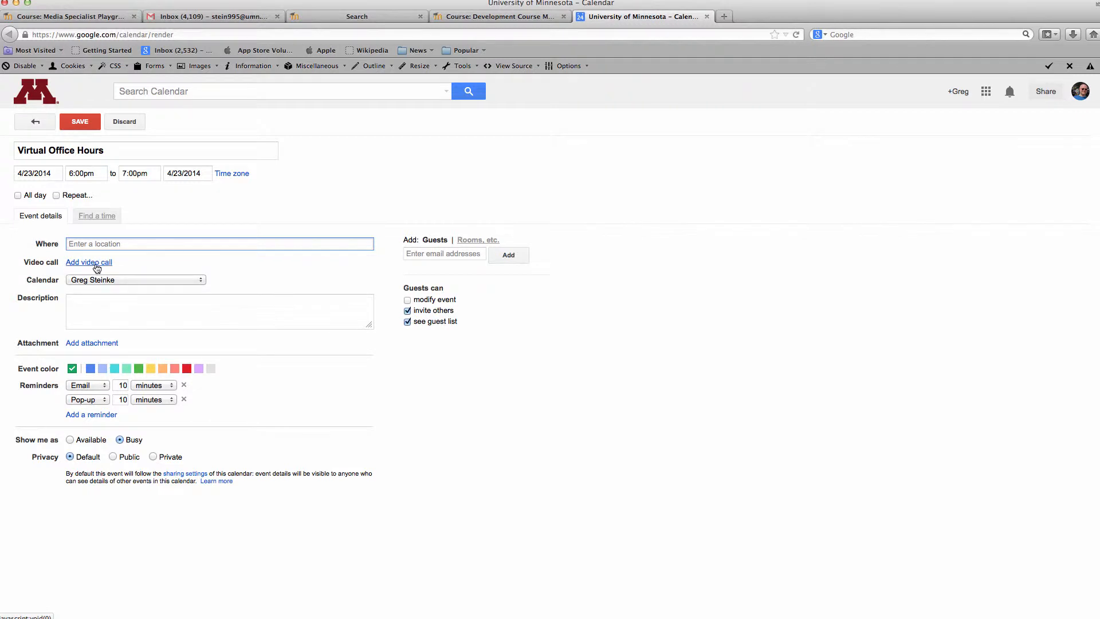
left_click(94, 265)
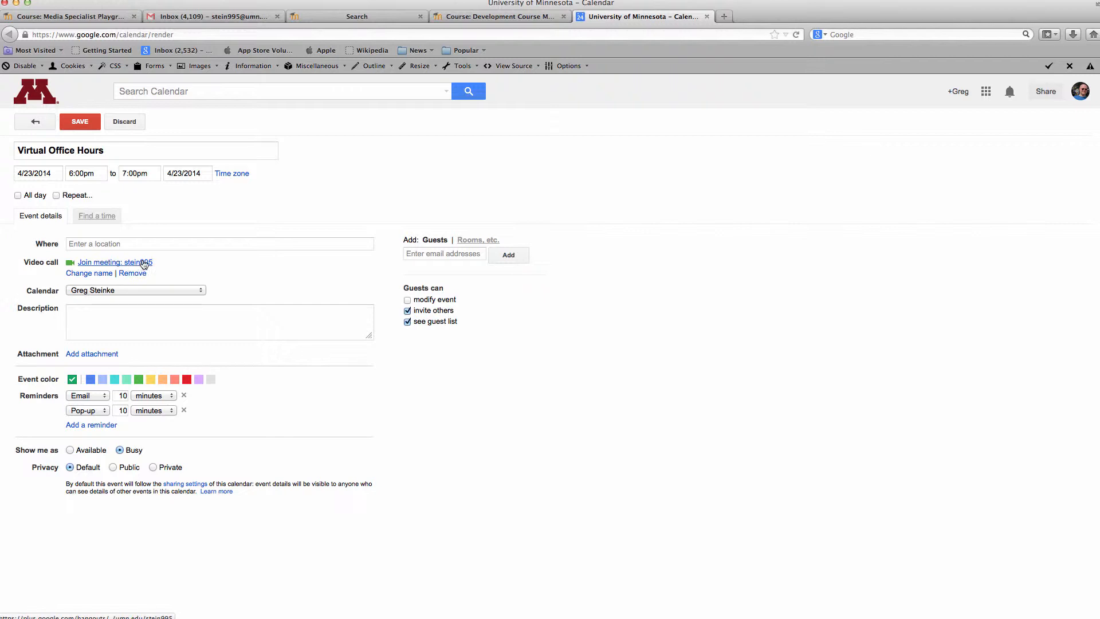
left_click(96, 278)
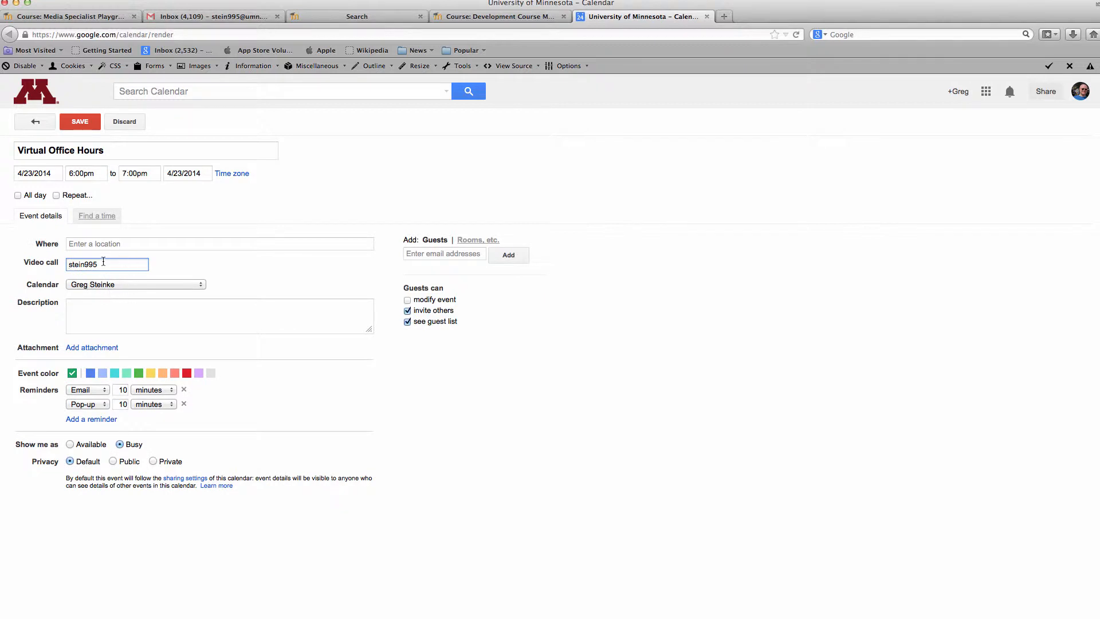
left_click_drag(104, 263, 64, 264)
left_click_drag(129, 265, 64, 264)
left_click(95, 264)
left_click(140, 265)
key("Return")
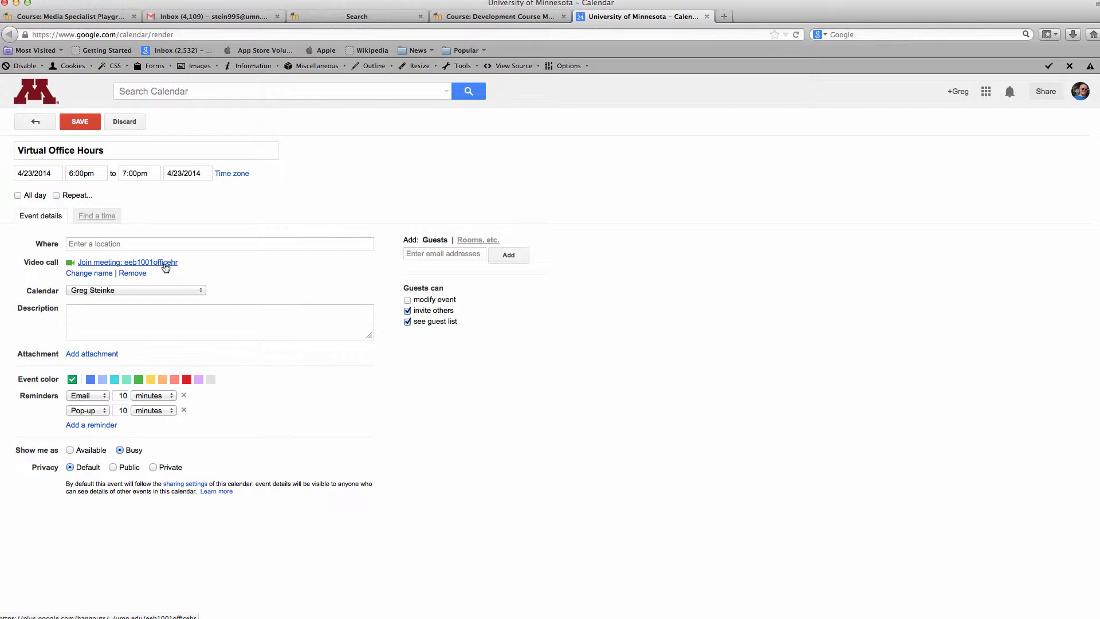
Add the suggested colleague as a guest and turn on weekly repetition for the event
left_click(413, 253)
type("paul")
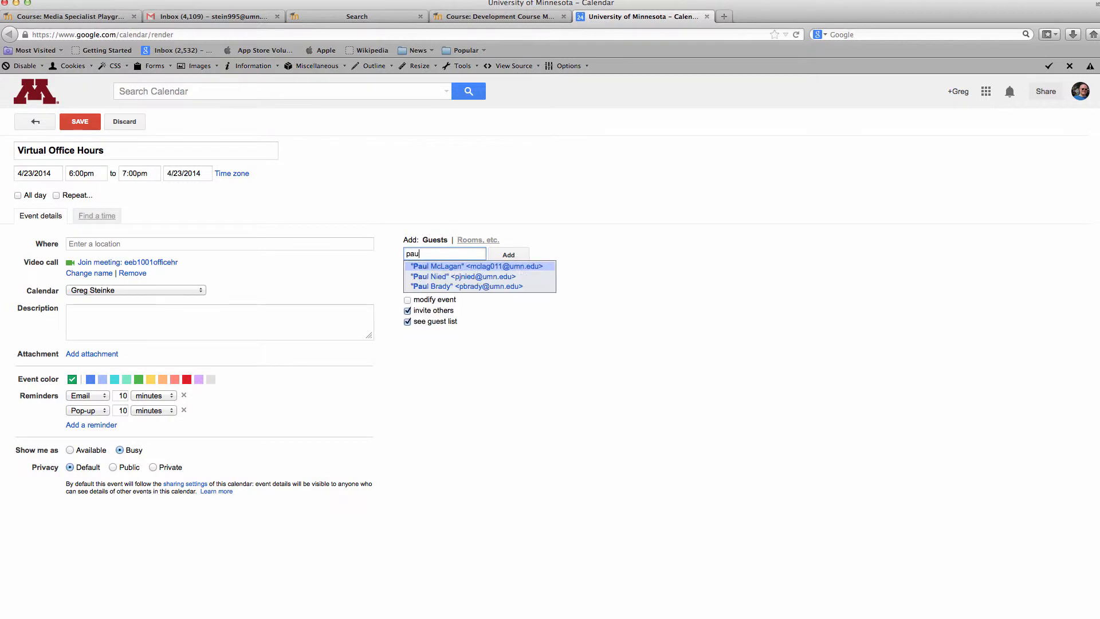
left_click(430, 268)
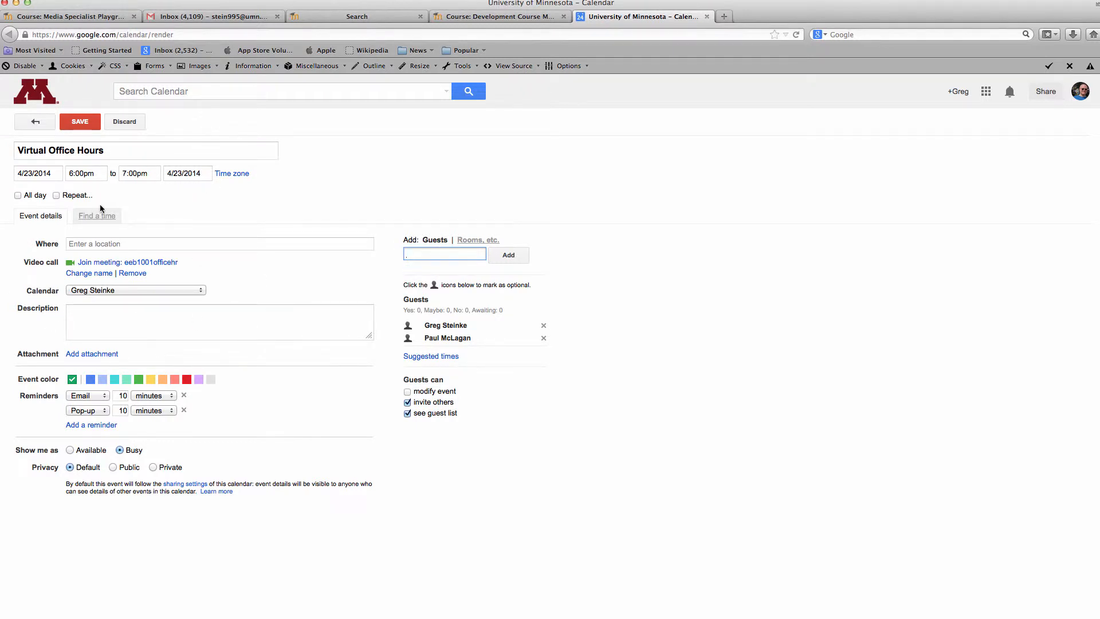
left_click(57, 196)
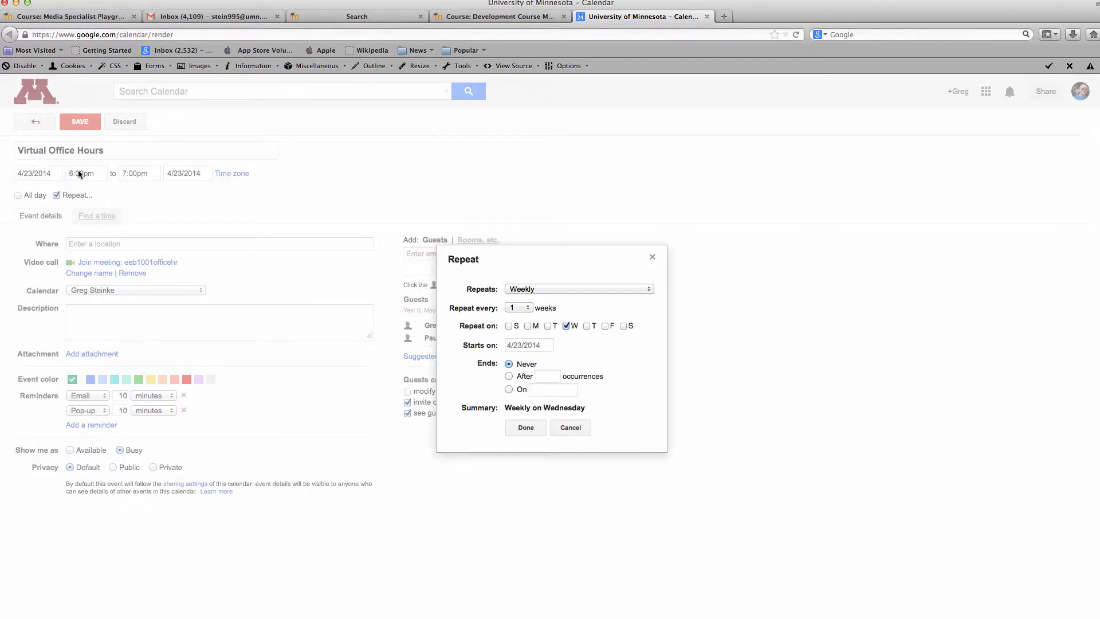
Set the weekly Wednesday repeat to end on April 30, 2014
left_click(509, 390)
left_click(550, 392)
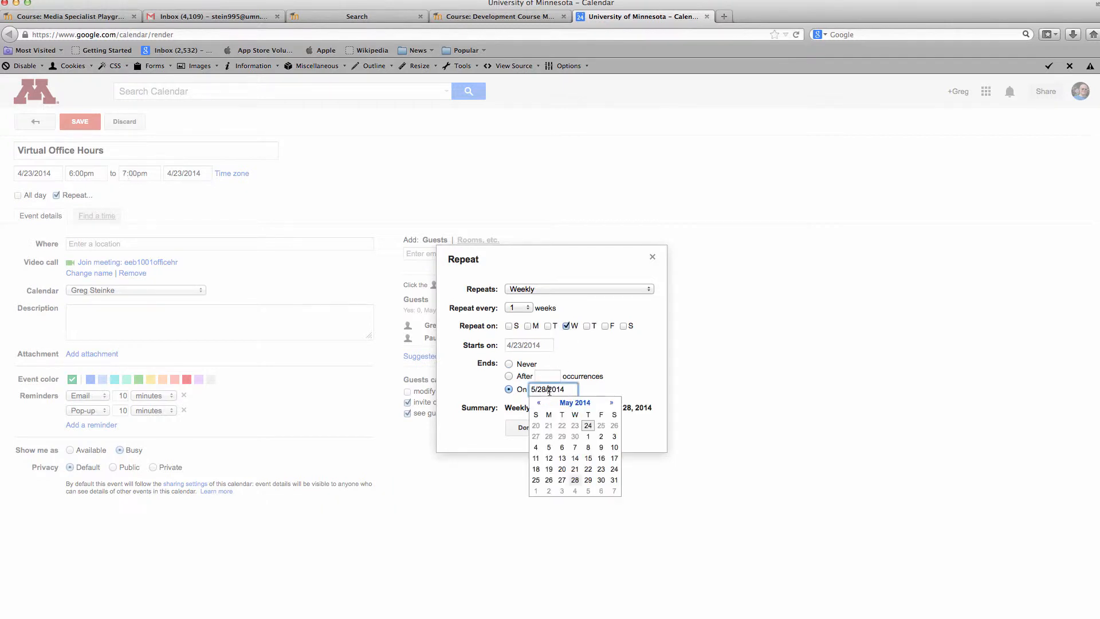
left_click(539, 404)
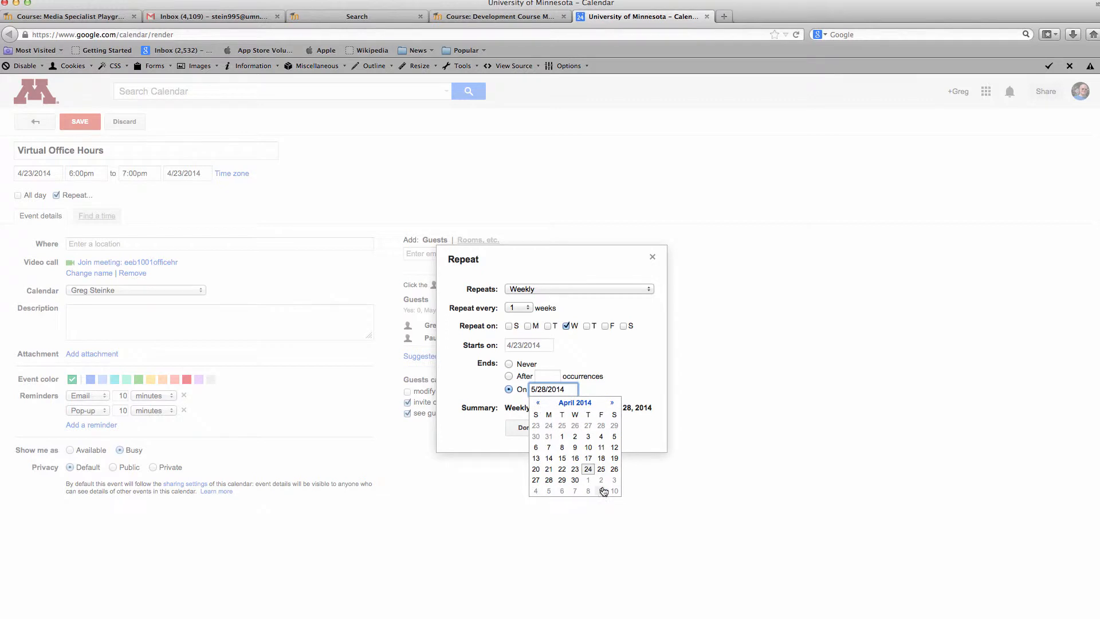
left_click(575, 480)
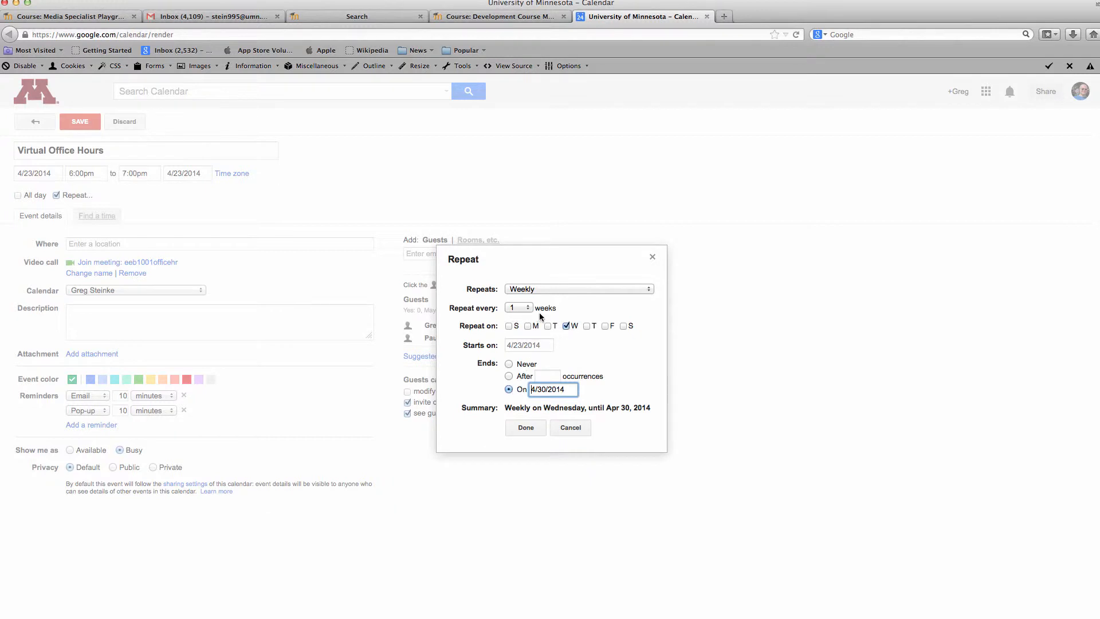
left_click(532, 432)
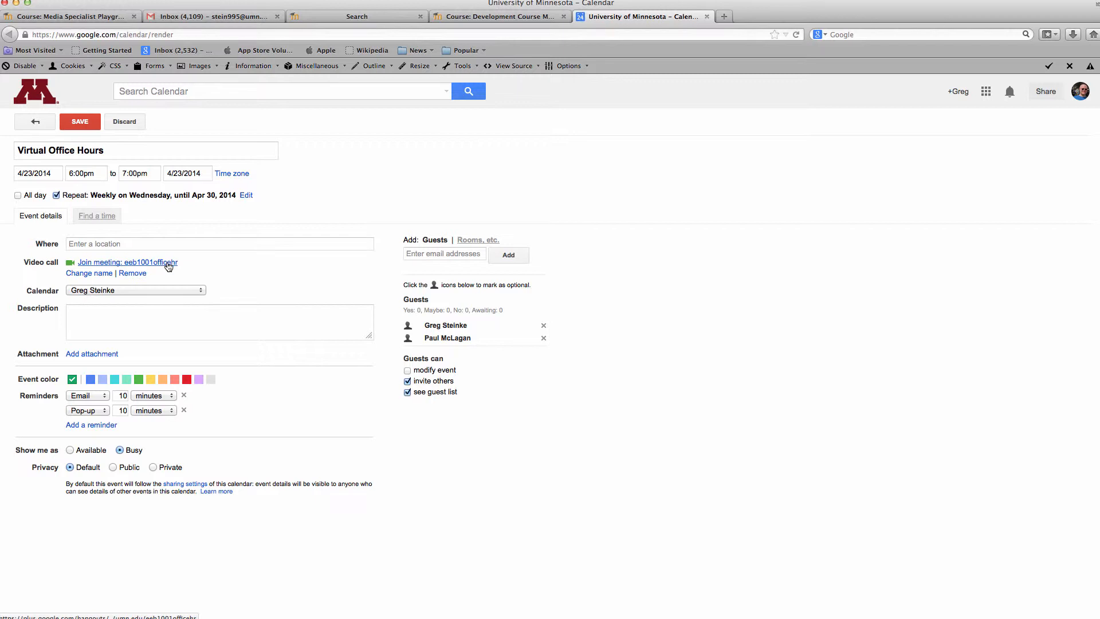
Copy the meeting link, save the event without emailing guests, and switch back to Moodle
right_click(170, 267)
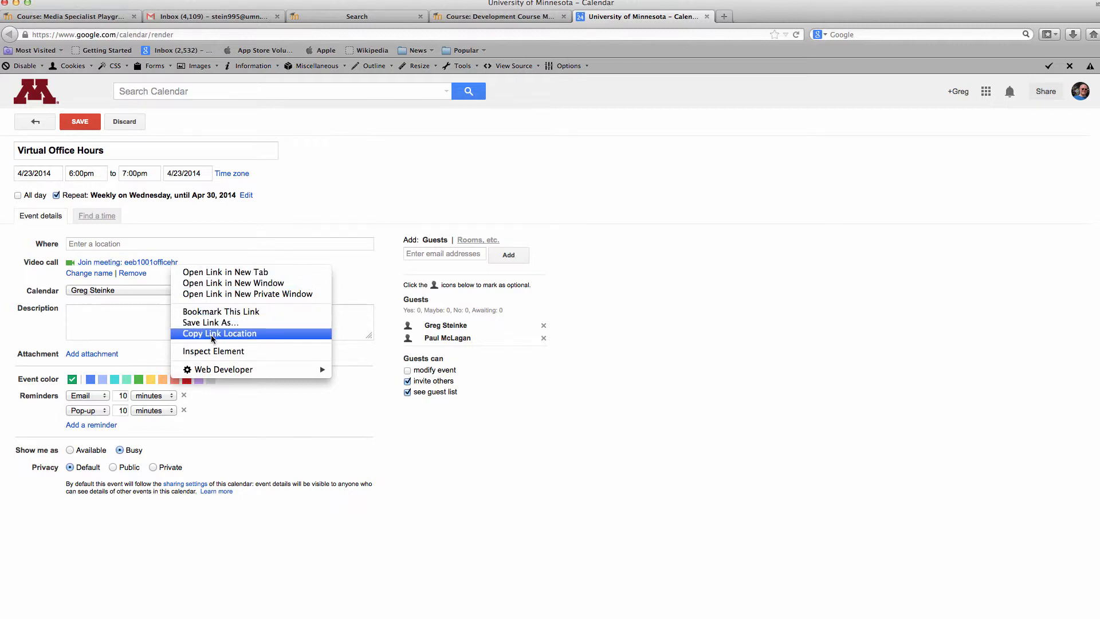
left_click(266, 334)
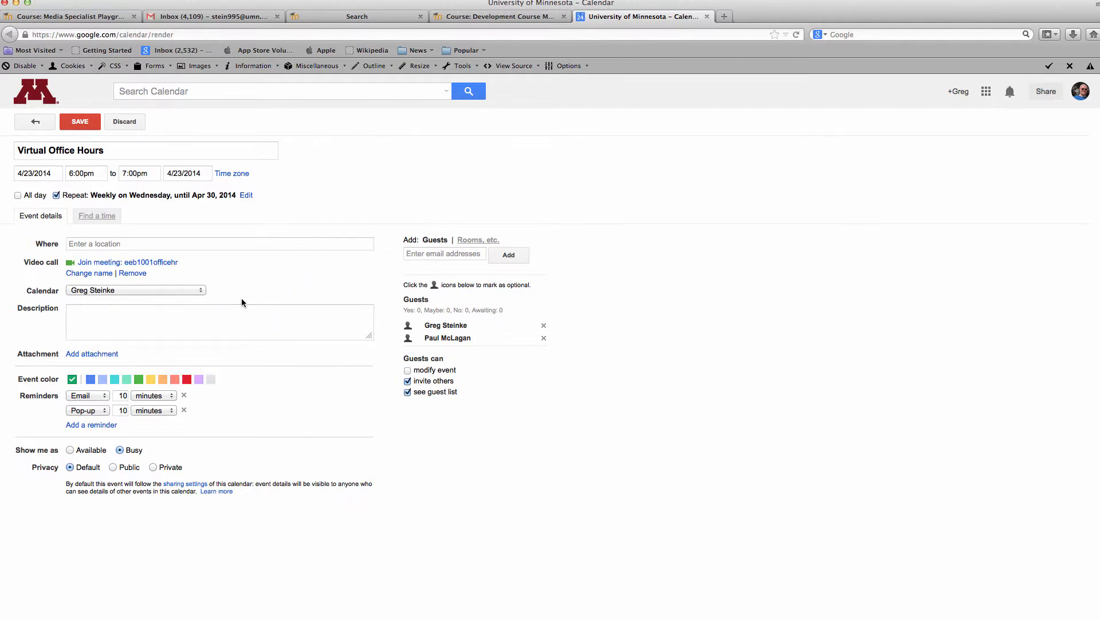
left_click(86, 123)
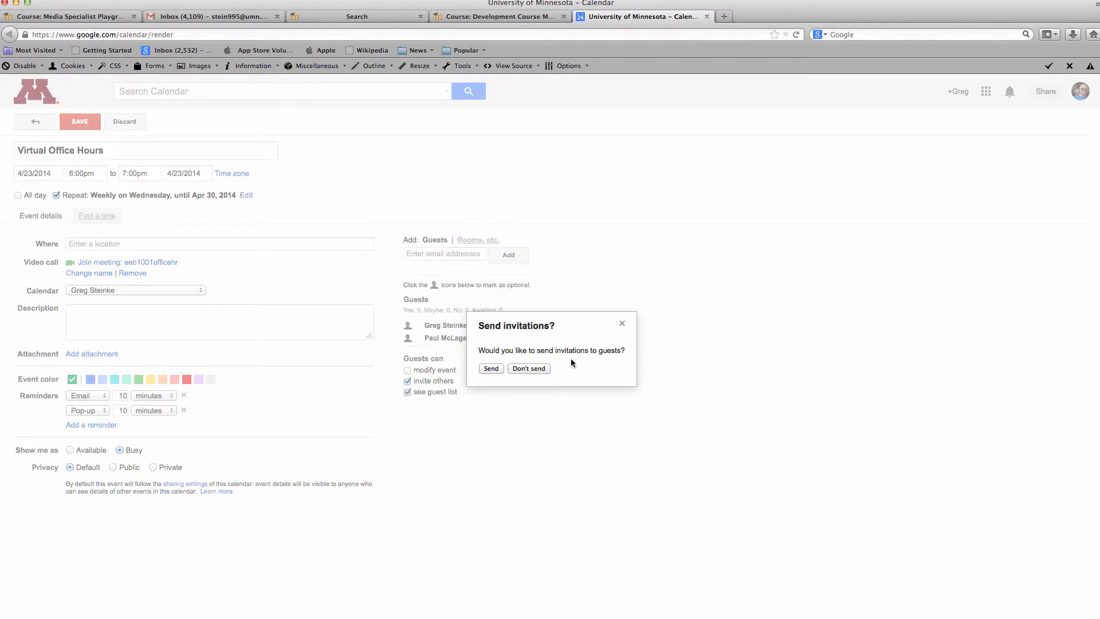
left_click(516, 369)
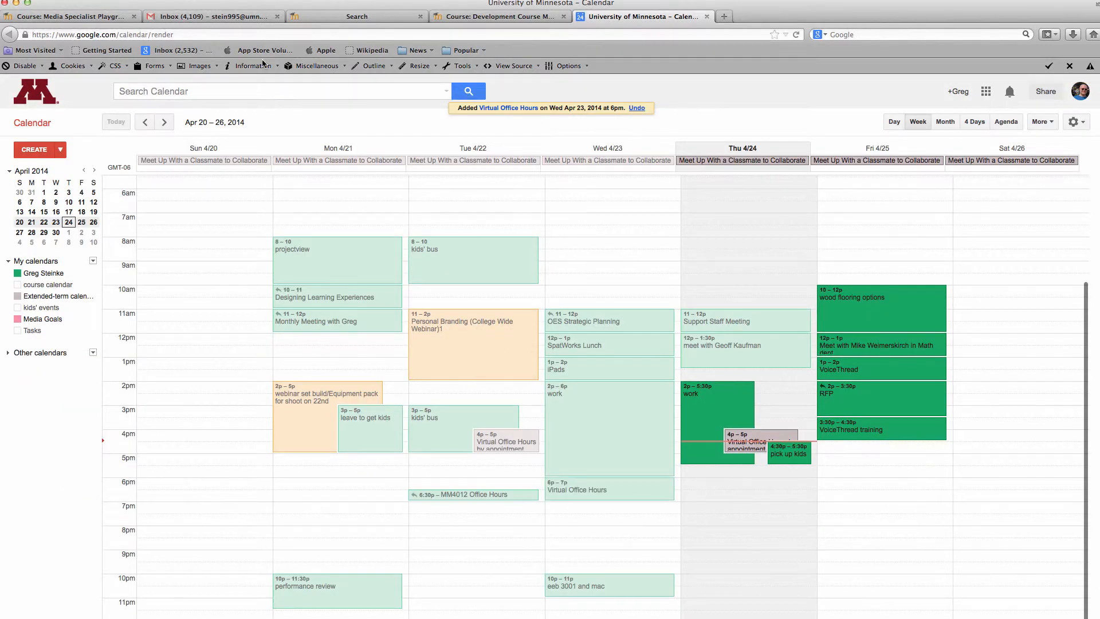
left_click(106, 17)
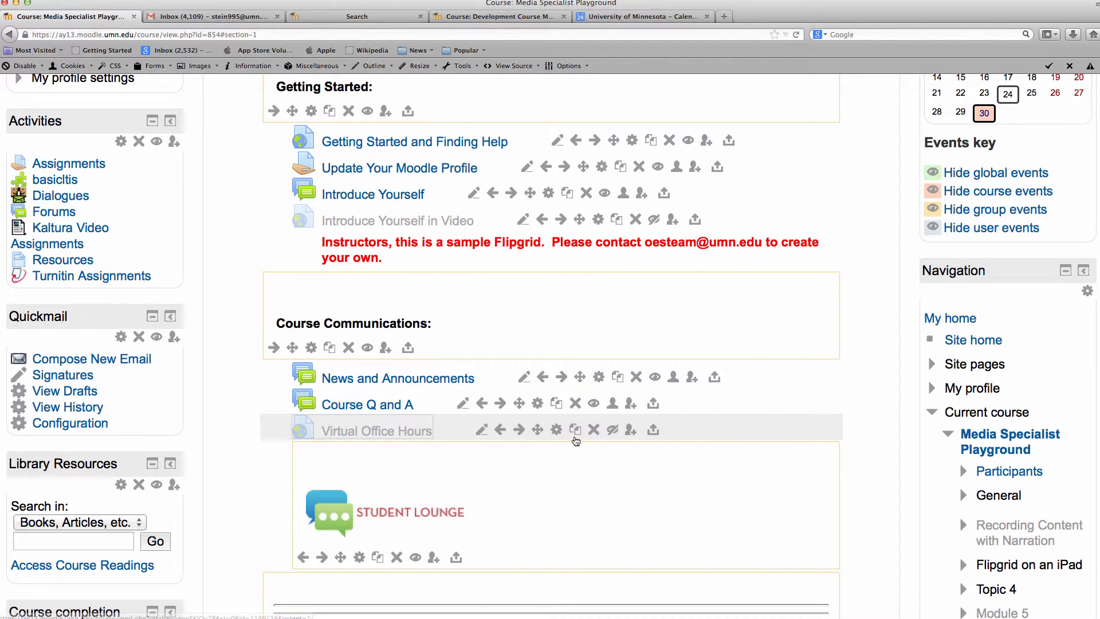
Open the Virtual Office Hours URL settings and scroll to its Content section
left_click(556, 432)
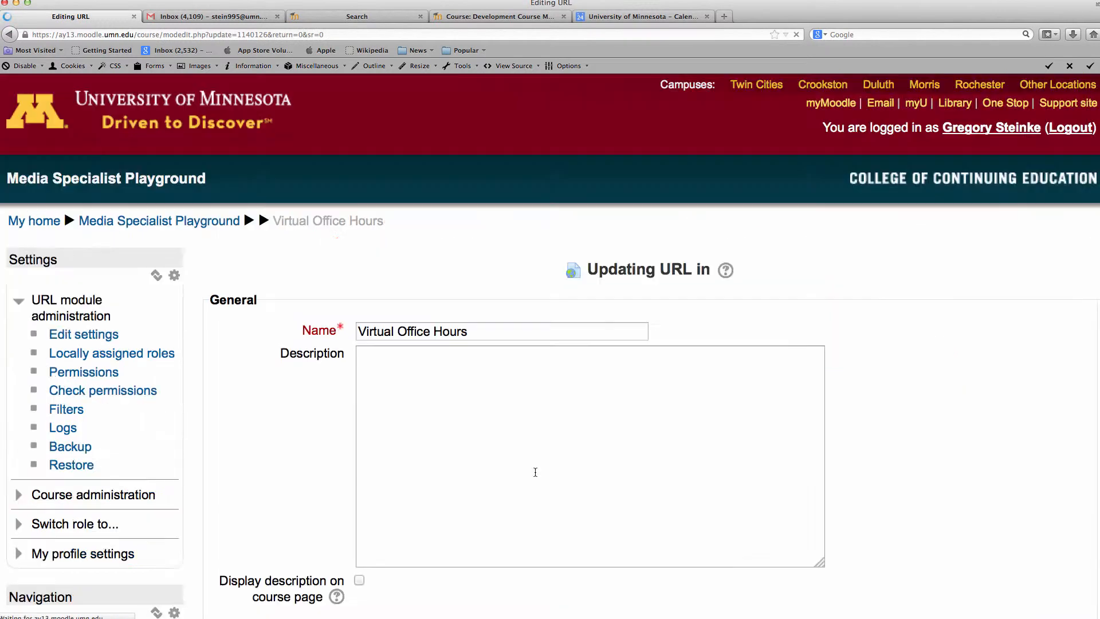
scroll(532, 454, "down", 1)
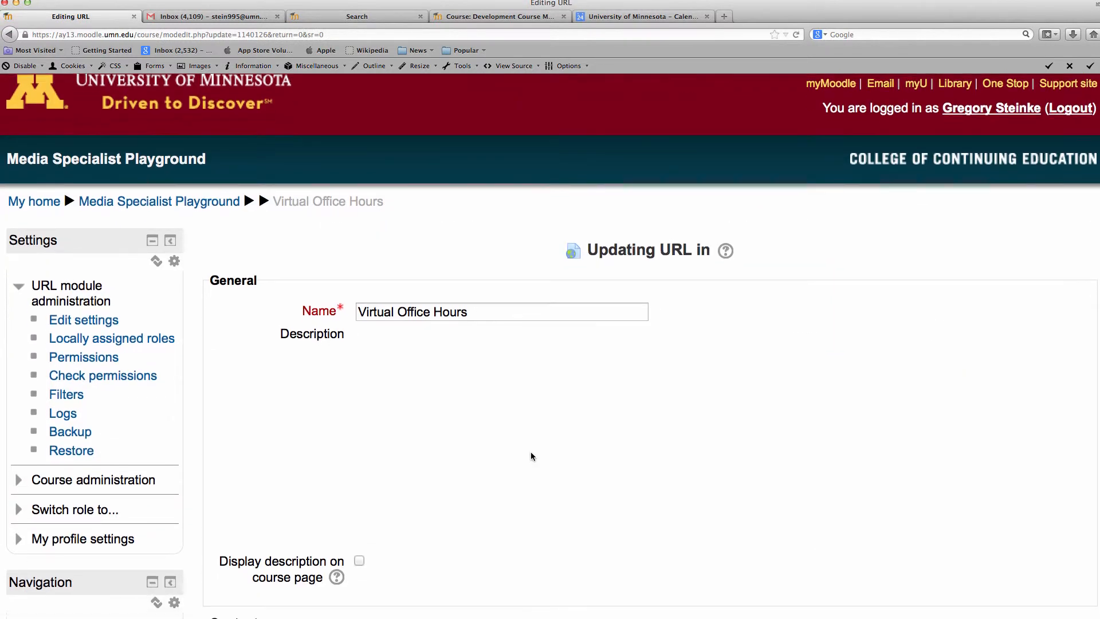
scroll(531, 457, "down", 8)
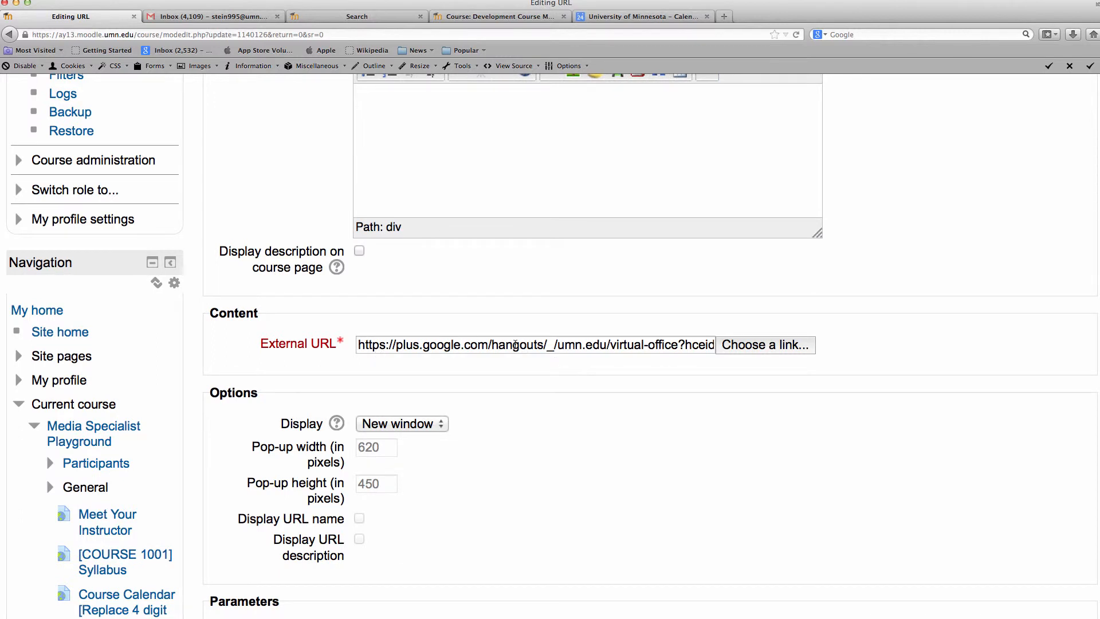
triple_click(515, 344)
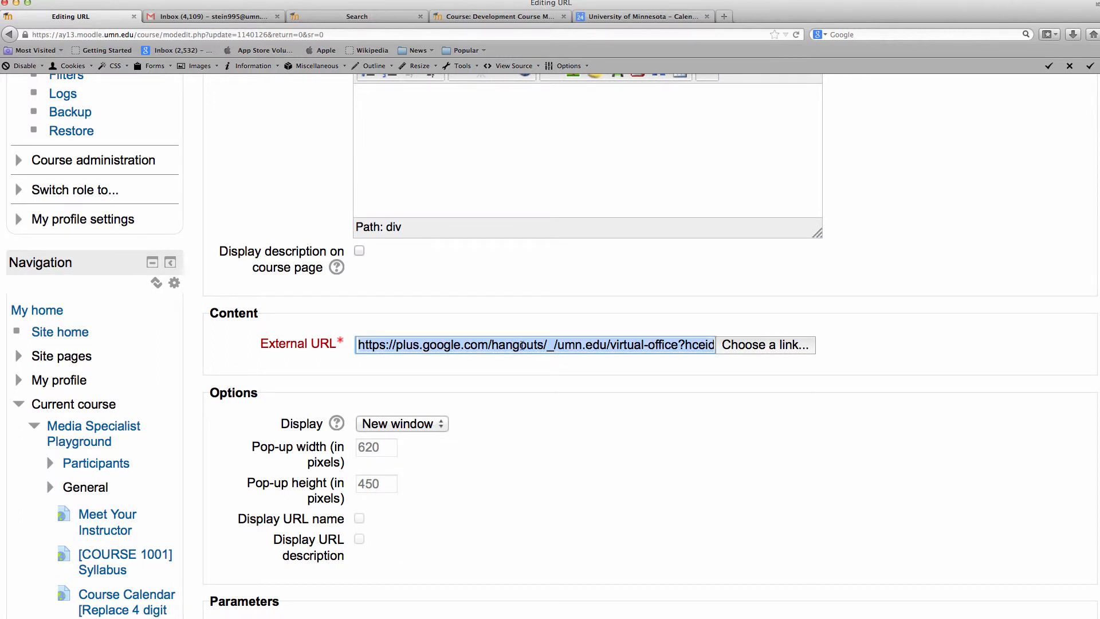
key("BackSpace")
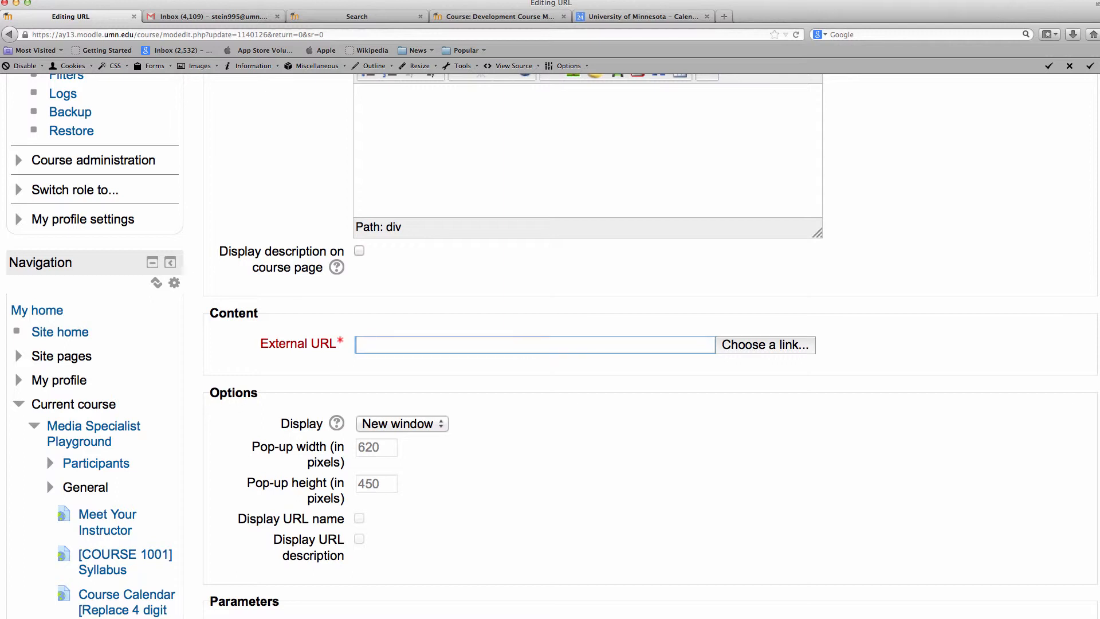
key("super+v")
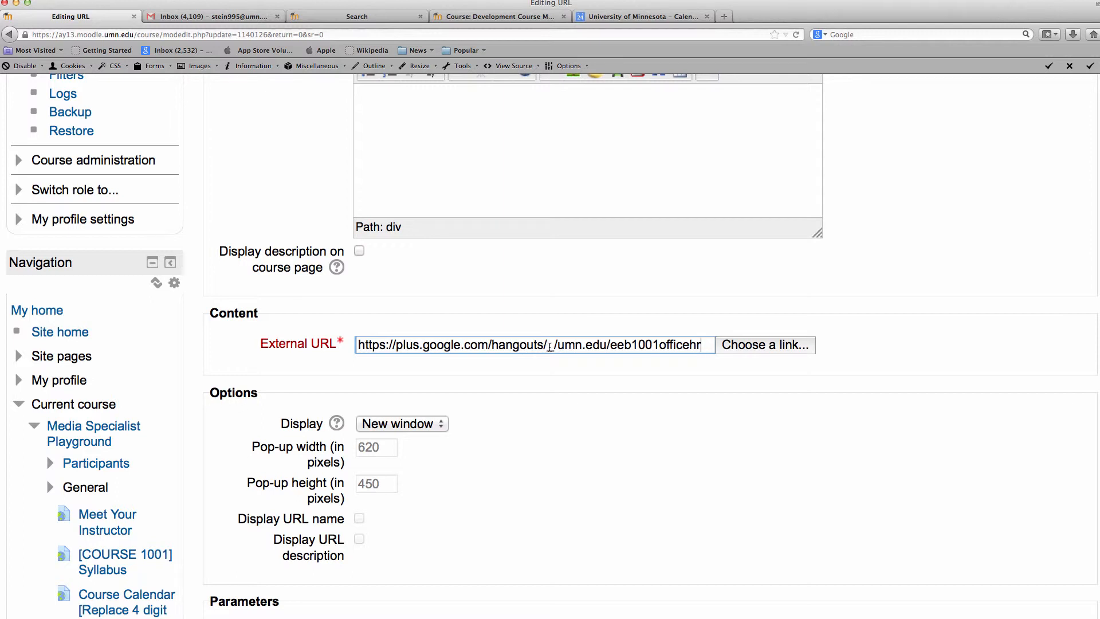
left_click_drag(701, 344, 611, 346)
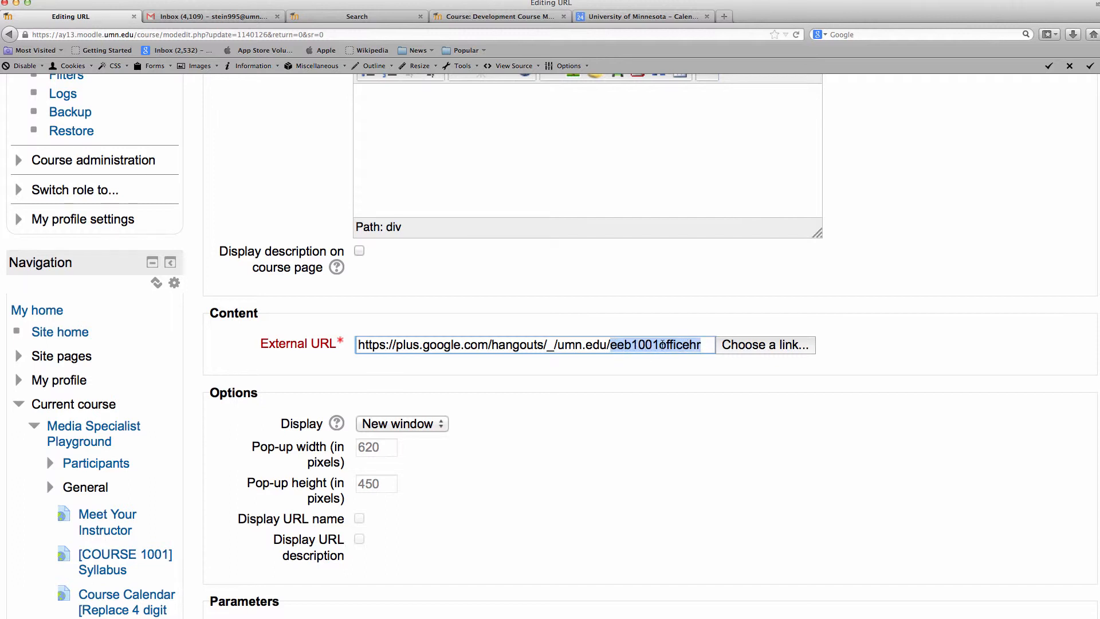
left_click(656, 378)
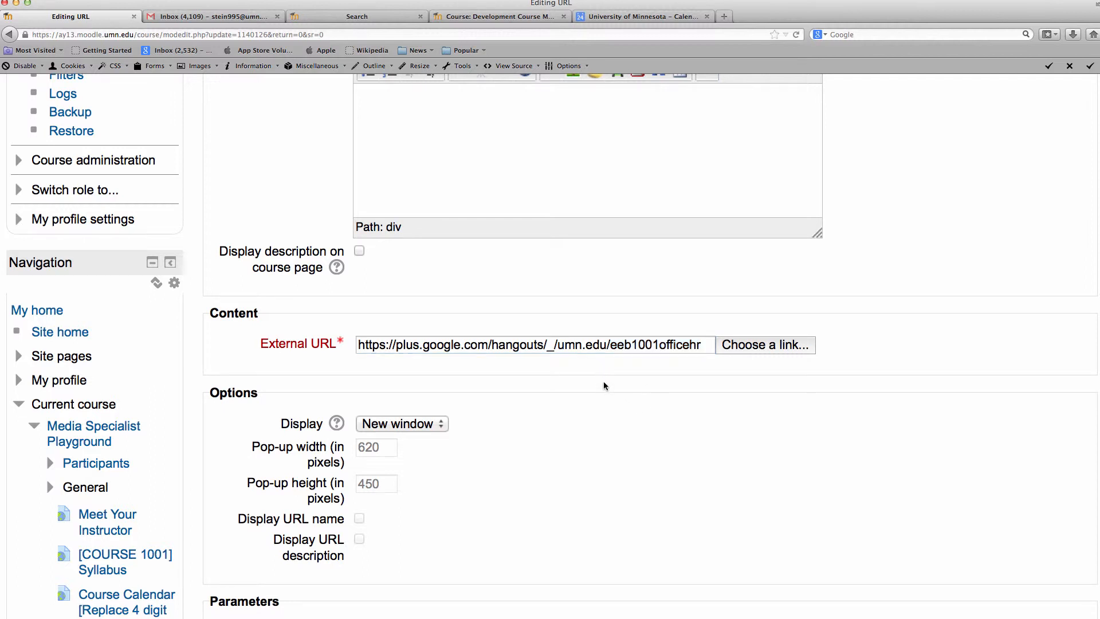
scroll(603, 383, "down", 5)
scroll(603, 388, "down", 1)
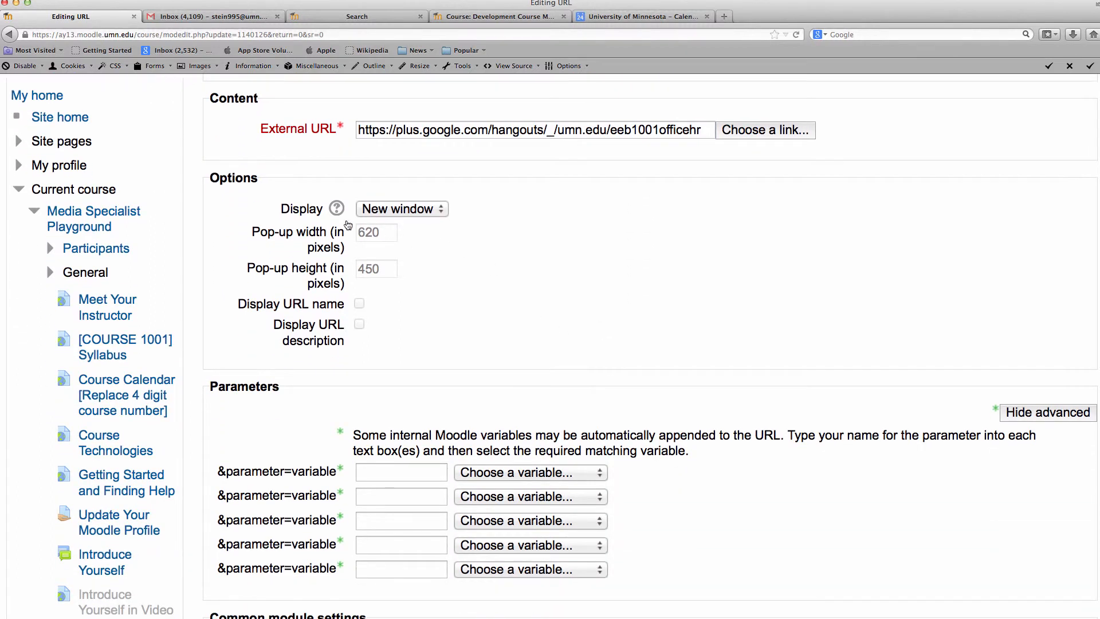
scroll(513, 275, "down", 9)
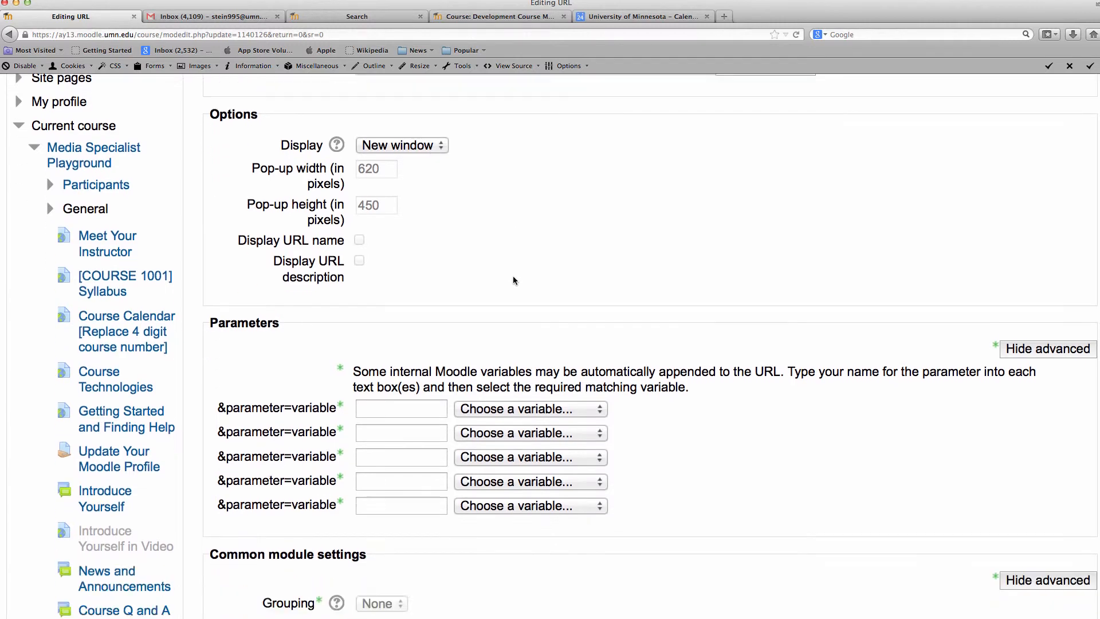
scroll(506, 287, "down", 9)
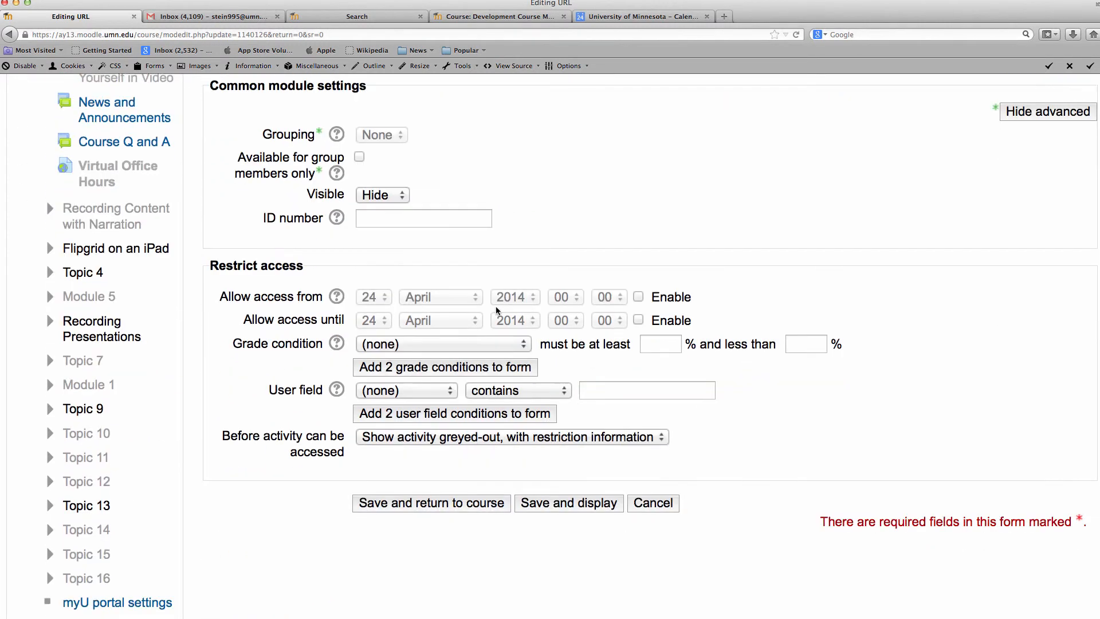
Save the URL changes, return to the course, and open Virtual Office Hours to test it
left_click(474, 417)
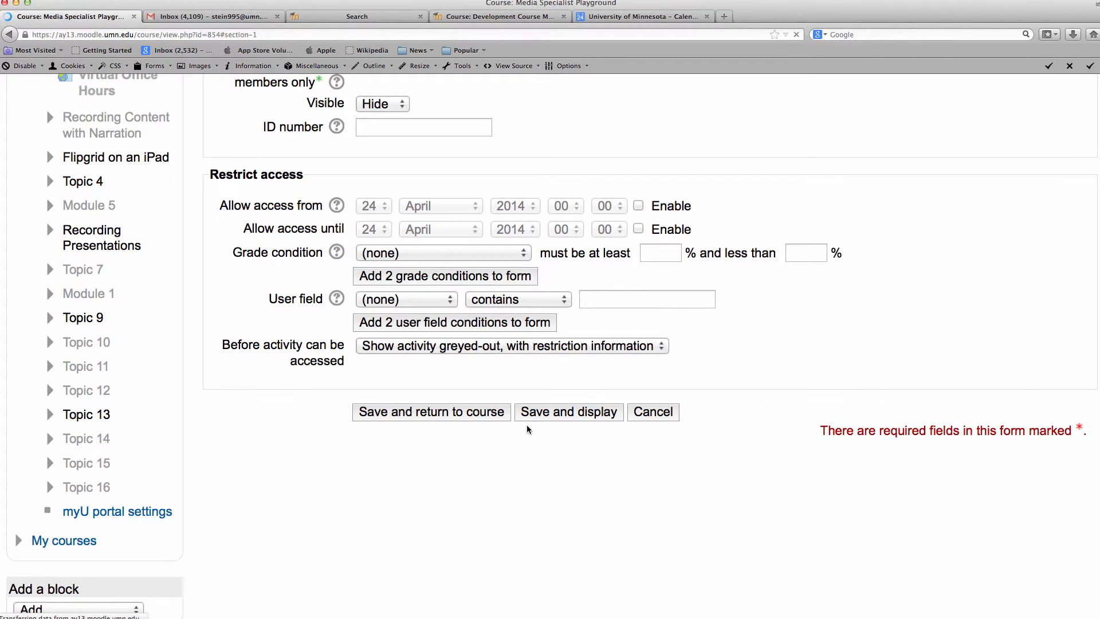
scroll(526, 428, "down", 13)
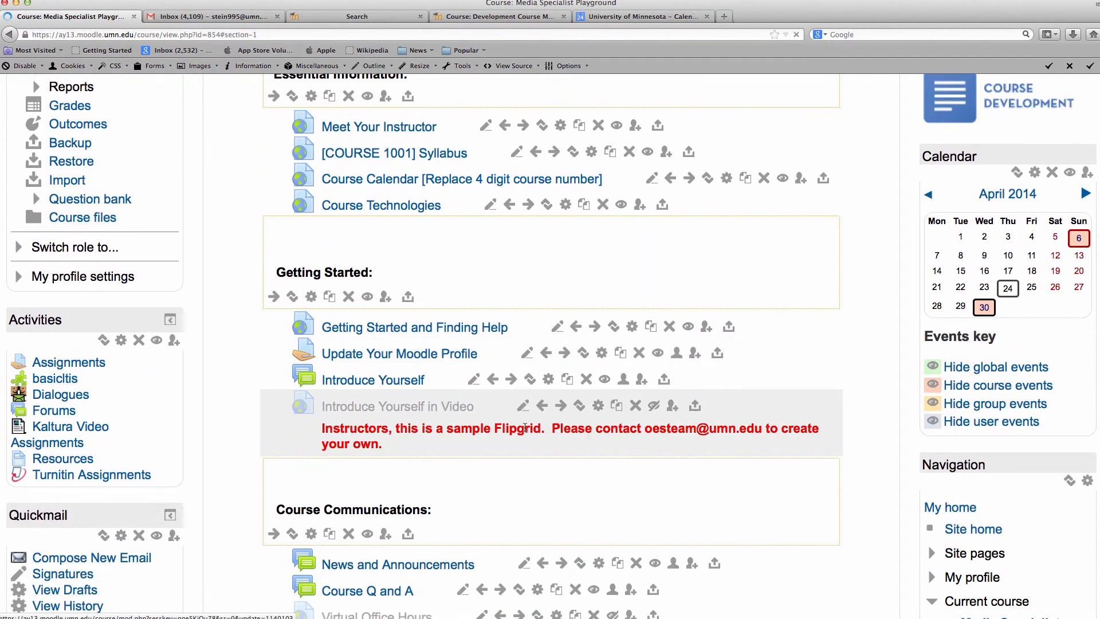
scroll(524, 426, "down", 5)
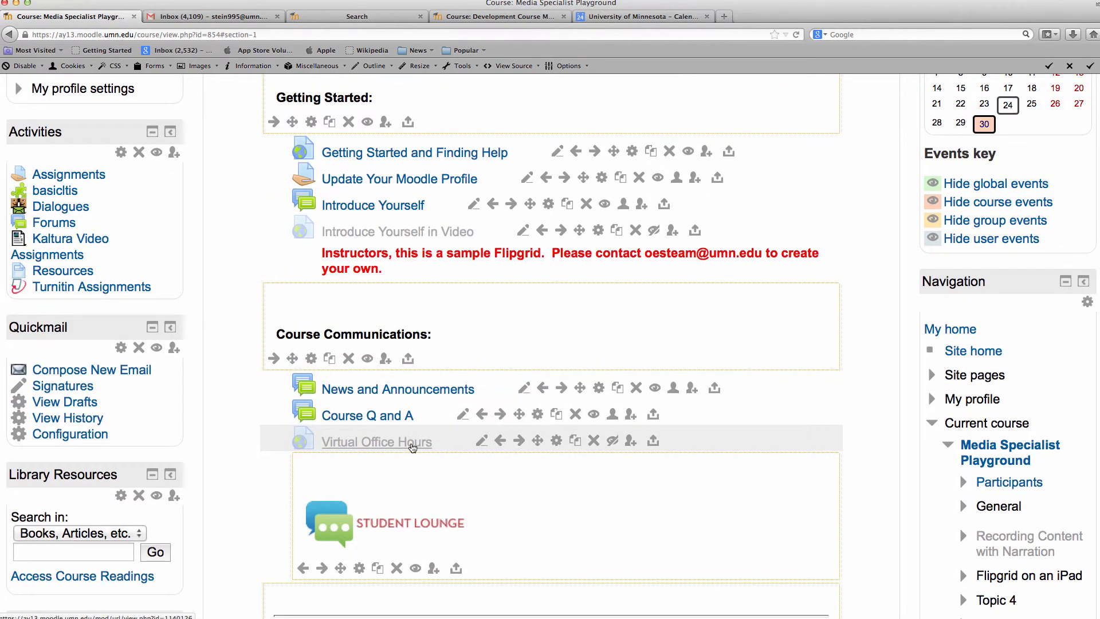
left_click(412, 447)
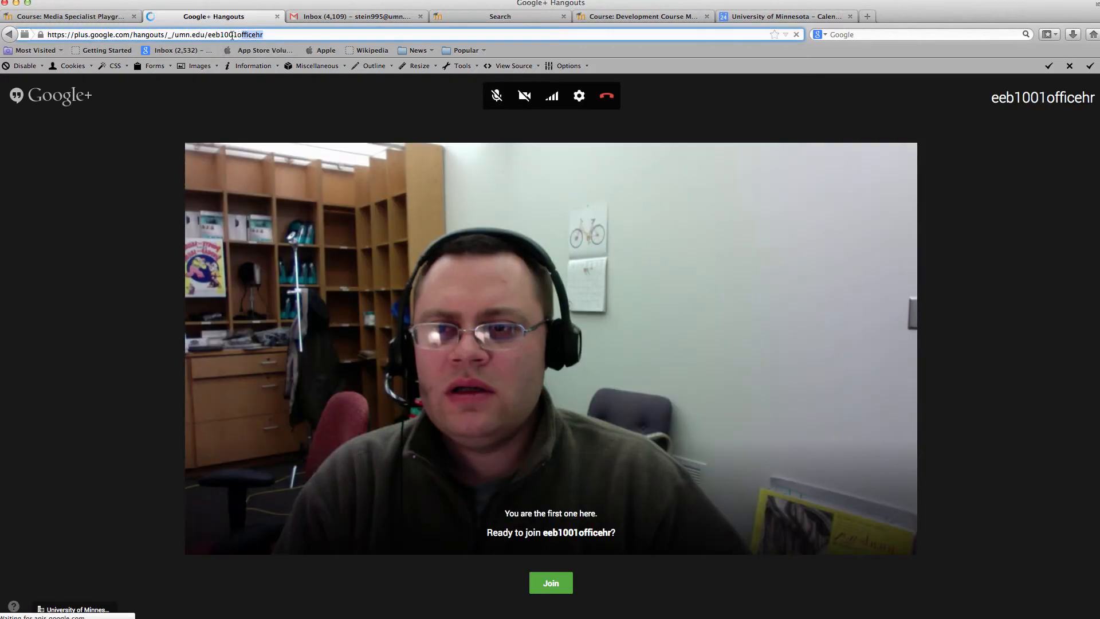
left_click_drag(263, 35, 209, 36)
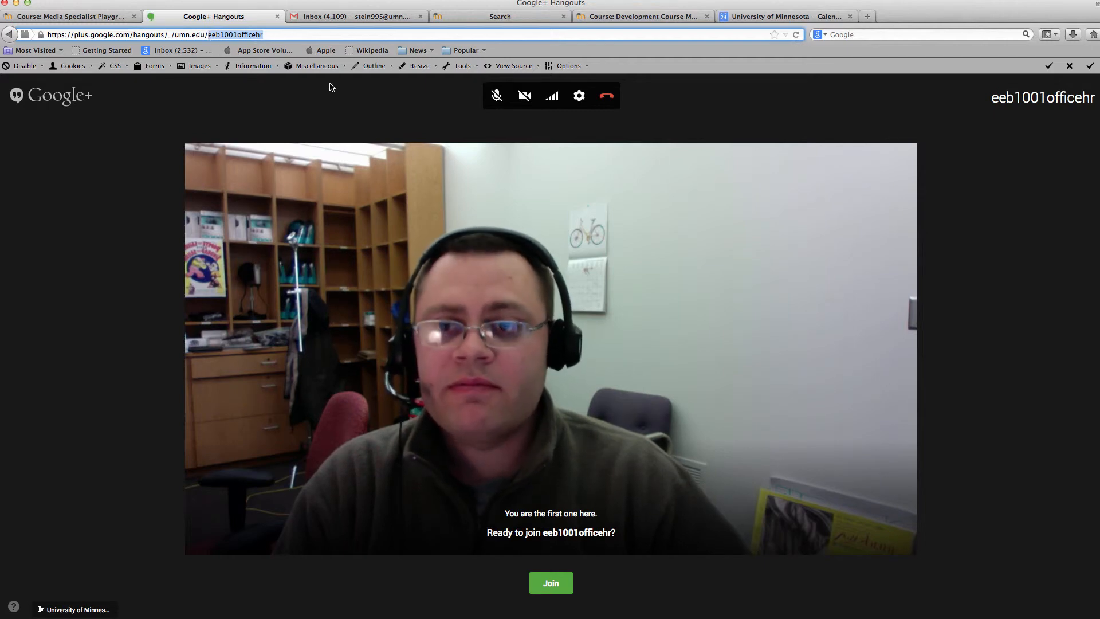
left_click(278, 17)
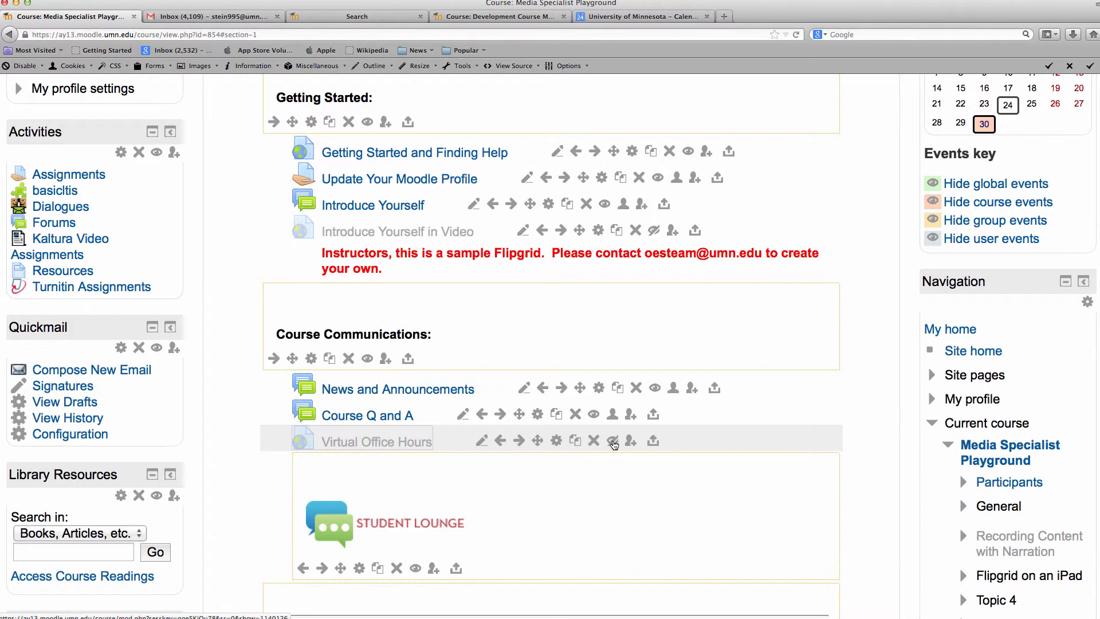
Unhide Virtual Office Hours, review the course page, and highlight the contact e-mail in the red notice
left_click(614, 442)
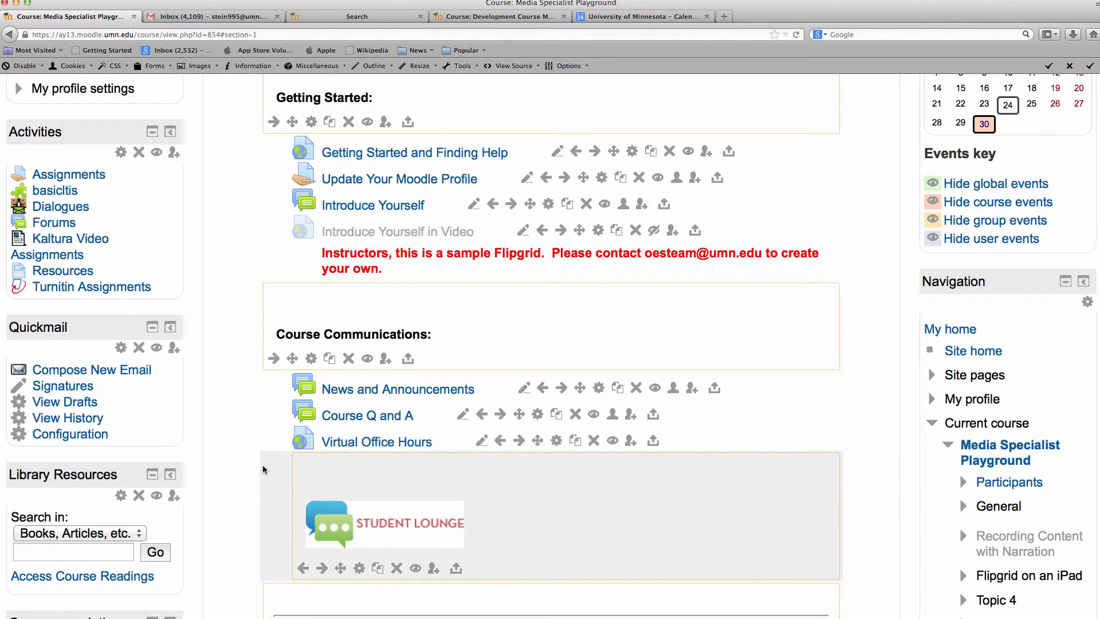
scroll(262, 465, "down", 2)
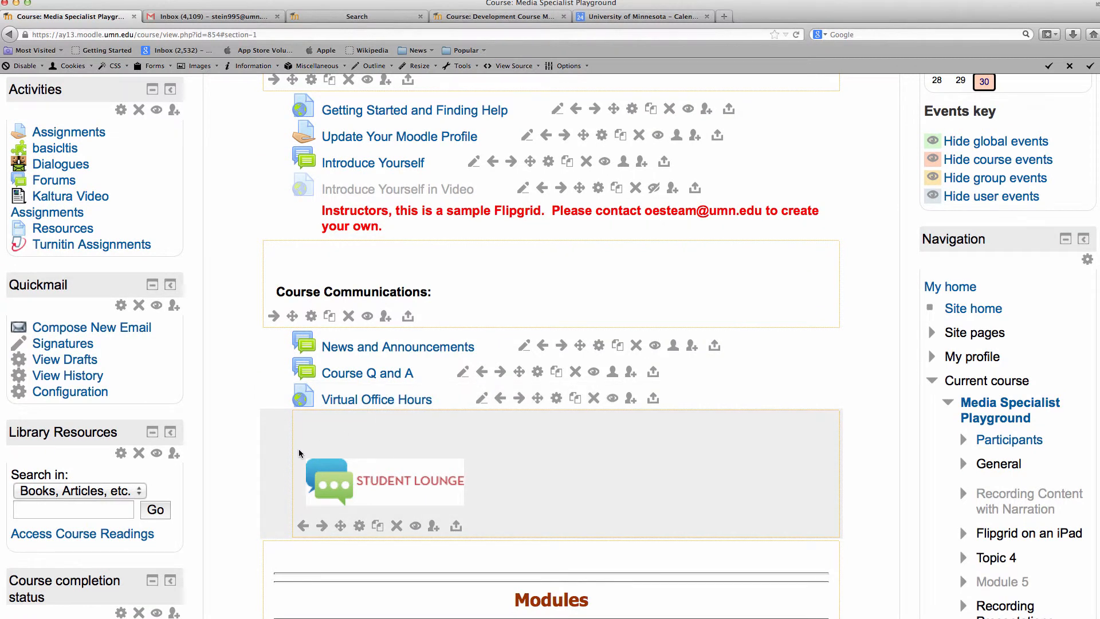
scroll(298, 450, "down", 2)
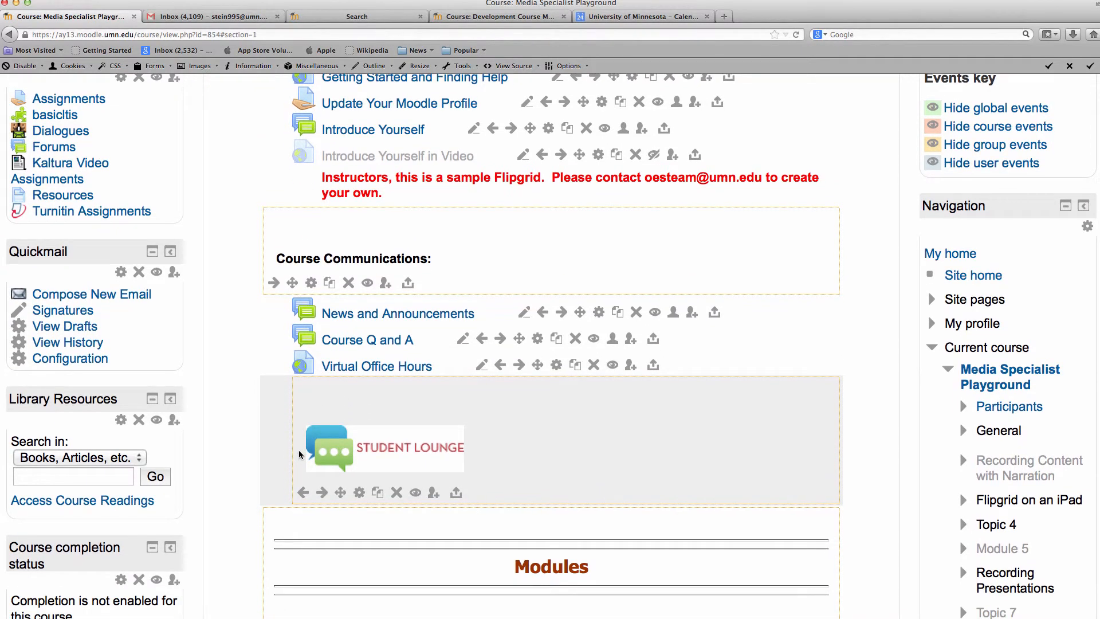
scroll(298, 451, "up", 2)
scroll(263, 405, "up", 1)
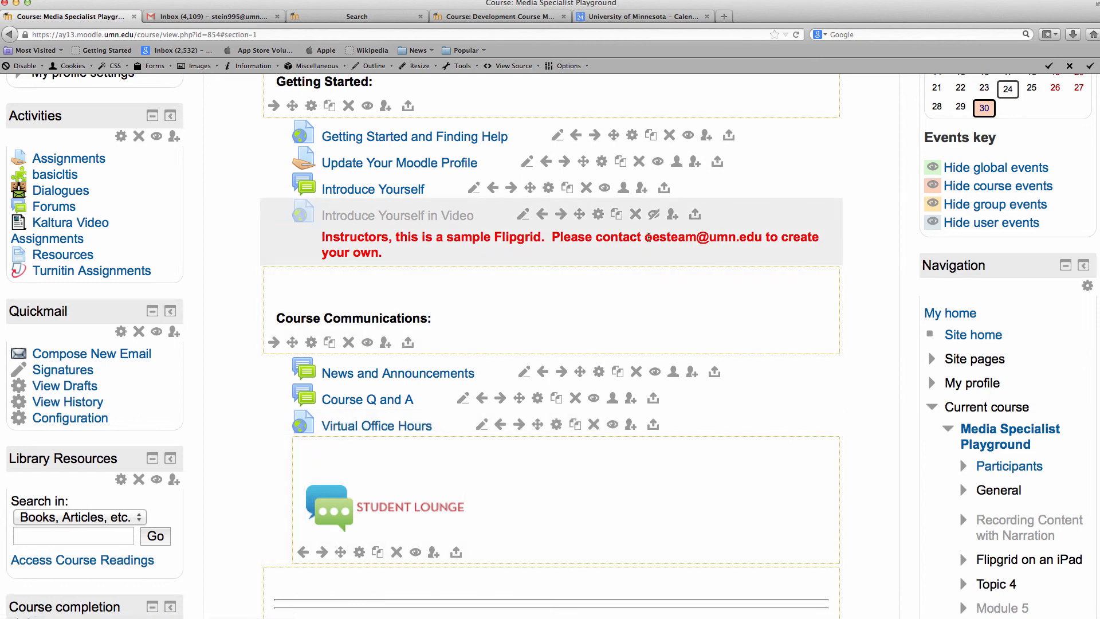
left_click_drag(645, 237, 762, 238)
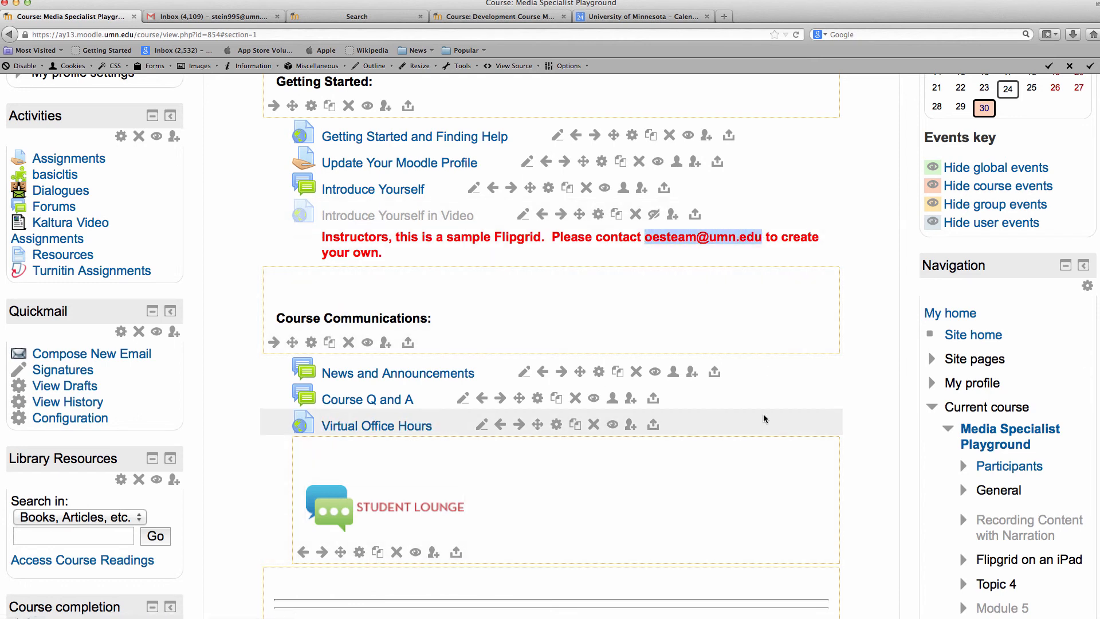